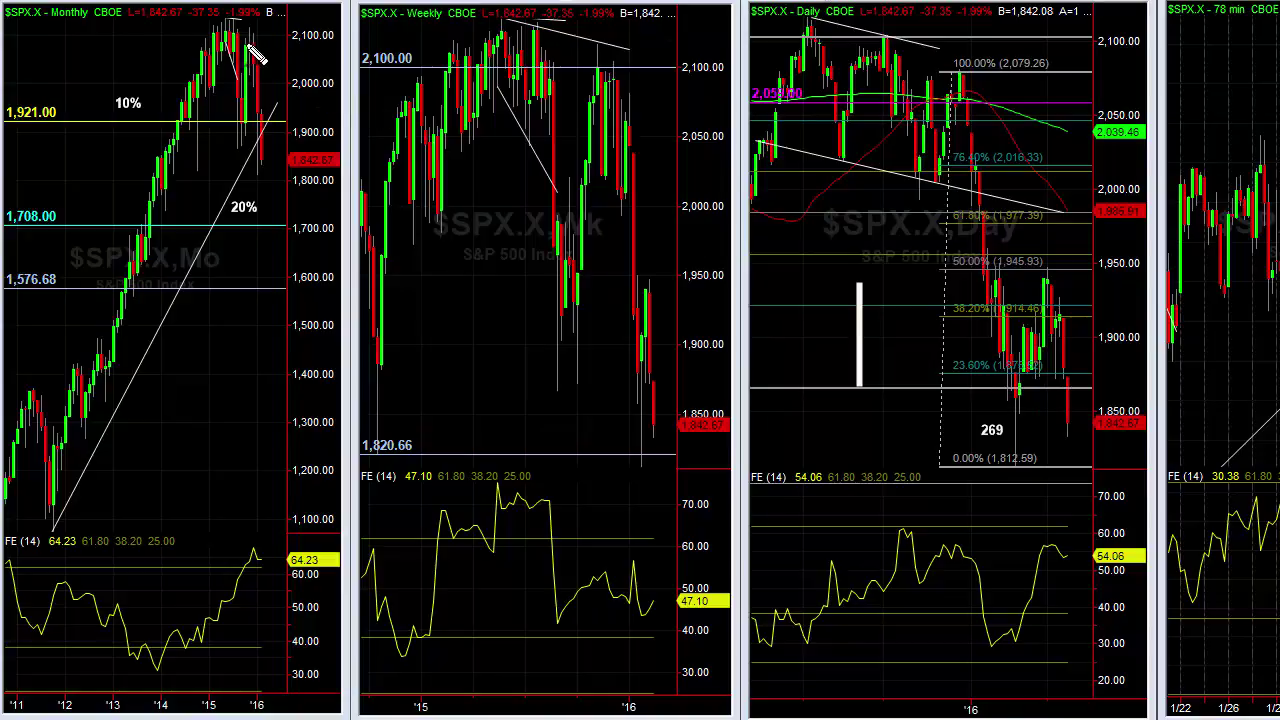
- Arc over the S&P 500 monthly top in magenta, arrow to the weekly chart, and trace its decline
{"action": "mouse_move", "coordinate": [244, 45]}
{"action": "left_mouse_down"}
{"action": "mouse_move", "coordinate": [245, 26]}
{"action": "mouse_move", "coordinate": [249, 42]}
{"action": "left_mouse_up"}
{"action": "mouse_move", "coordinate": [159, 80]}
{"action": "left_mouse_down"}
{"action": "mouse_move", "coordinate": [278, 24]}
{"action": "mouse_move", "coordinate": [294, 80]}
{"action": "left_mouse_up"}
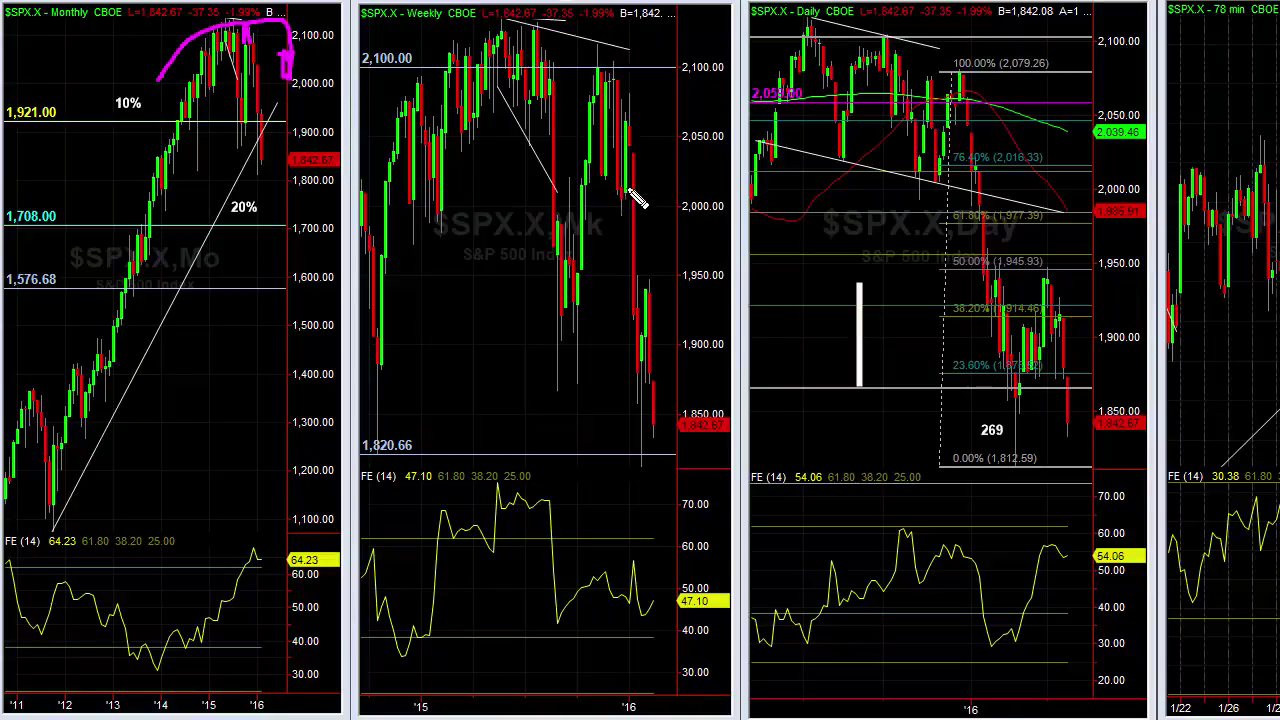
{"action": "mouse_move", "coordinate": [276, 370]}
{"action": "left_mouse_down"}
{"action": "mouse_move", "coordinate": [443, 372]}
{"action": "mouse_move", "coordinate": [437, 362]}
{"action": "mouse_move", "coordinate": [433, 400]}
{"action": "mouse_move", "coordinate": [427, 345]}
{"action": "left_mouse_up"}
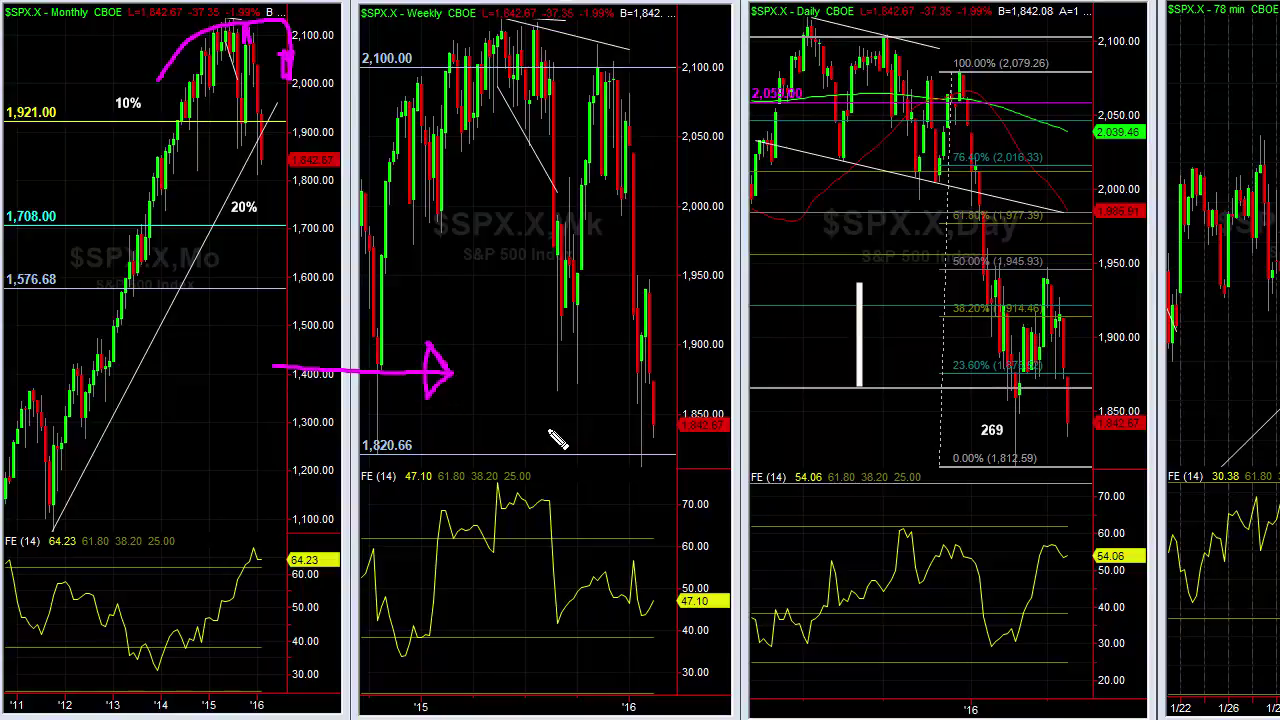
{"action": "left_click_drag", "start_coordinate": [645, 278], "coordinate": [659, 277]}
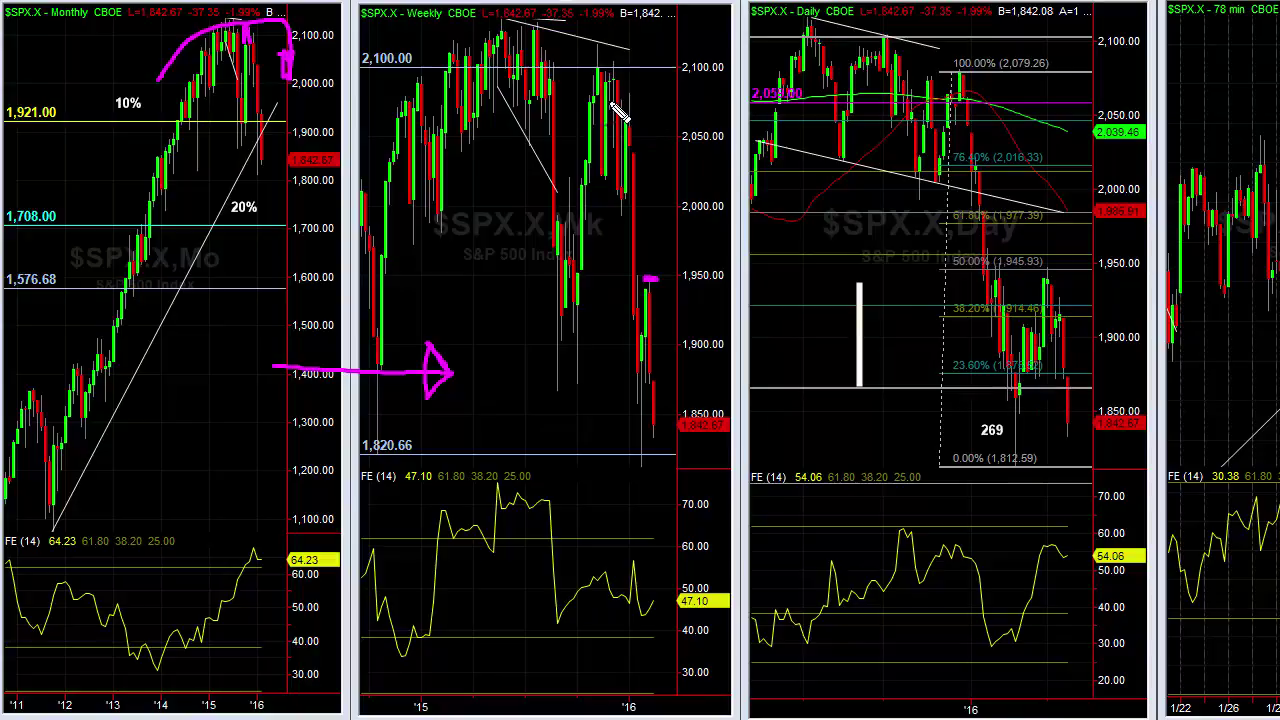
{"action": "mouse_move", "coordinate": [611, 88]}
{"action": "left_mouse_down"}
{"action": "mouse_move", "coordinate": [614, 200]}
{"action": "mouse_move", "coordinate": [632, 95]}
{"action": "mouse_move", "coordinate": [640, 200]}
{"action": "mouse_move", "coordinate": [630, 400]}
{"action": "mouse_move", "coordinate": [652, 292]}
{"action": "mouse_move", "coordinate": [652, 422]}
{"action": "mouse_move", "coordinate": [677, 412]}
{"action": "left_mouse_up"}
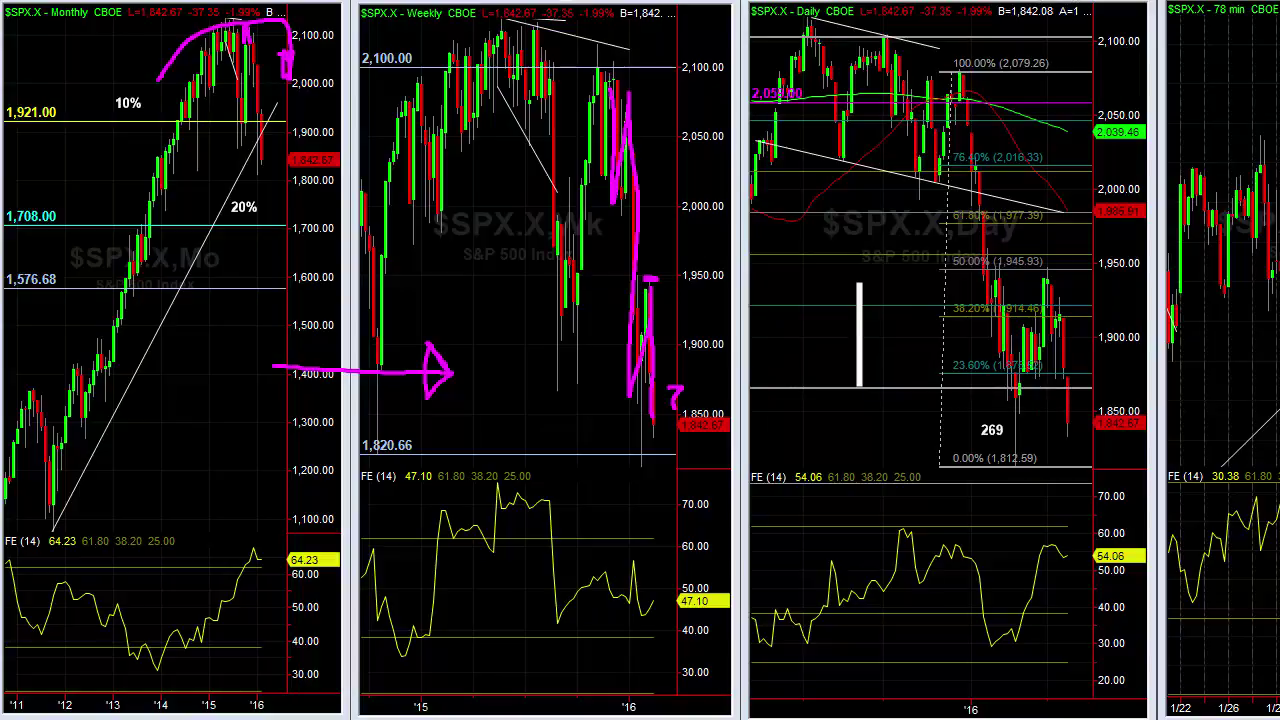
- Clear the old markup, then trace the 78-min rally and mark the daily chart's recent bounce
{"action": "key", "text": "Escape"}
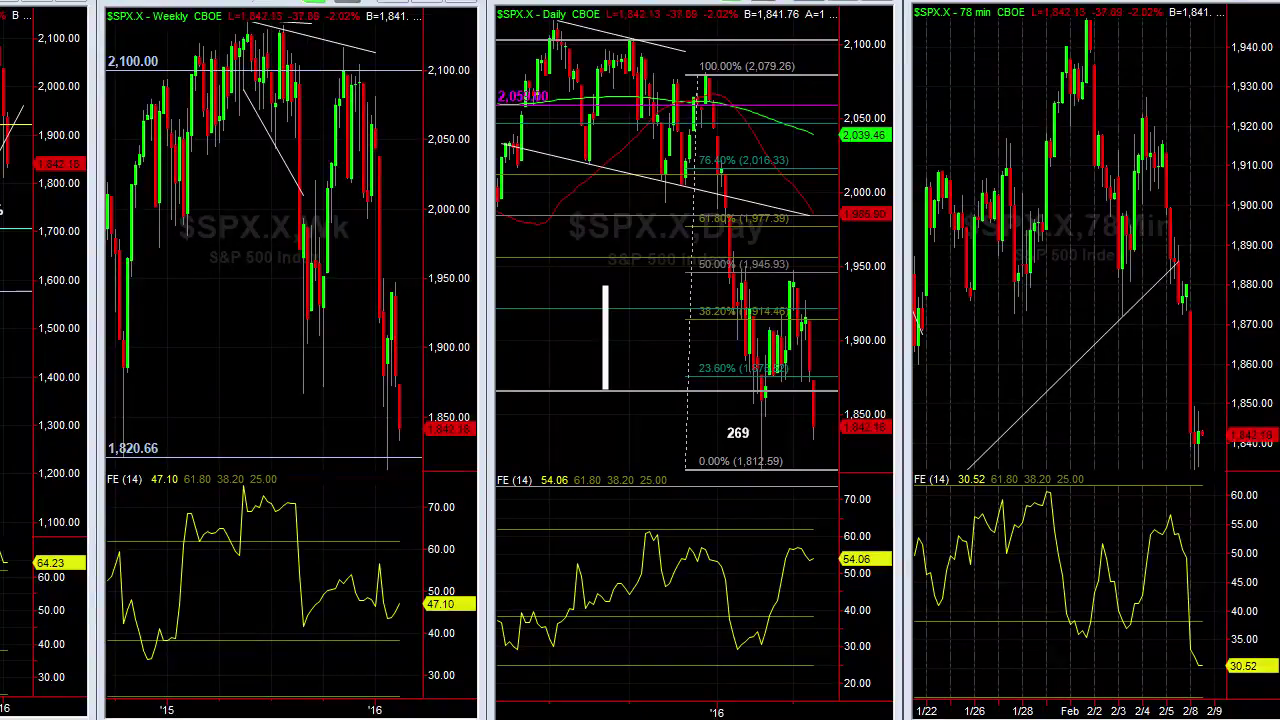
{"action": "mouse_move", "coordinate": [960, 285]}
{"action": "left_mouse_down"}
{"action": "mouse_move", "coordinate": [1008, 182]}
{"action": "mouse_move", "coordinate": [990, 210]}
{"action": "left_mouse_up"}
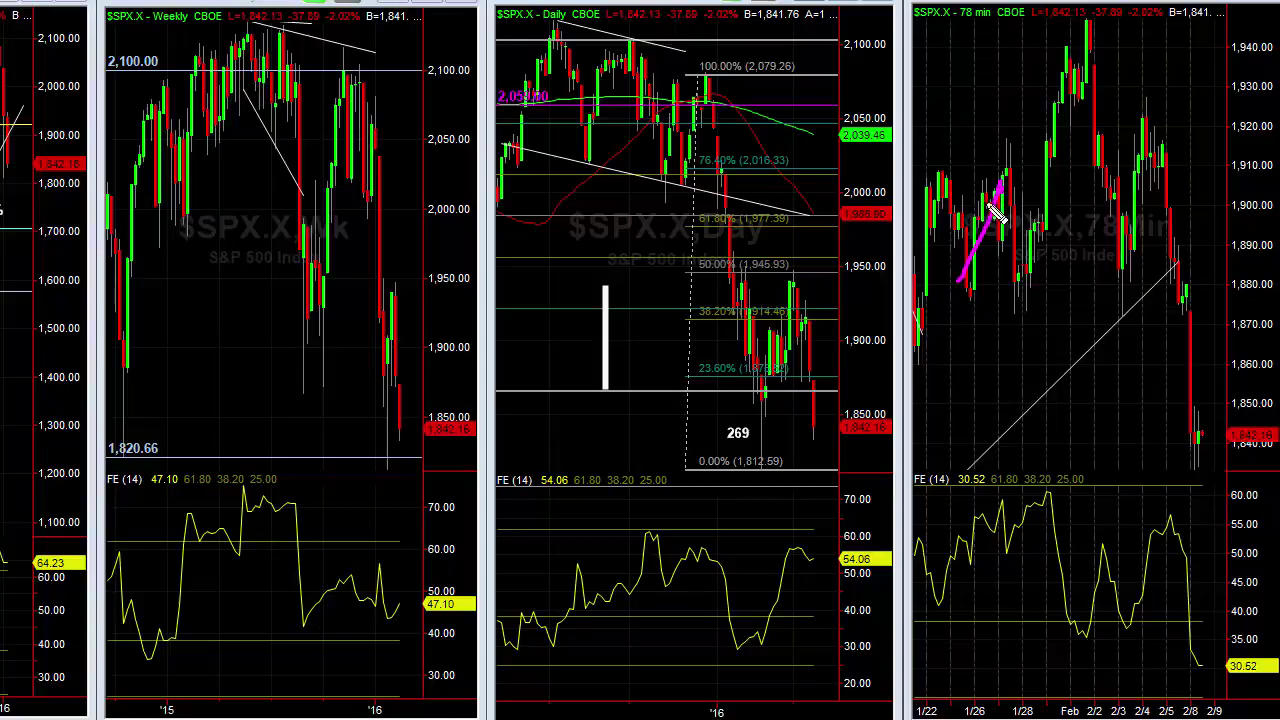
{"action": "left_click_drag", "start_coordinate": [767, 377], "coordinate": [800, 312]}
{"action": "mouse_move", "coordinate": [998, 186]}
{"action": "left_mouse_down"}
{"action": "mouse_move", "coordinate": [1004, 176]}
{"action": "mouse_move", "coordinate": [1022, 284]}
{"action": "mouse_move", "coordinate": [1088, 20]}
{"action": "mouse_move", "coordinate": [1123, 305]}
{"action": "mouse_move", "coordinate": [1150, 96]}
{"action": "mouse_move", "coordinate": [1158, 122]}
{"action": "left_mouse_up"}
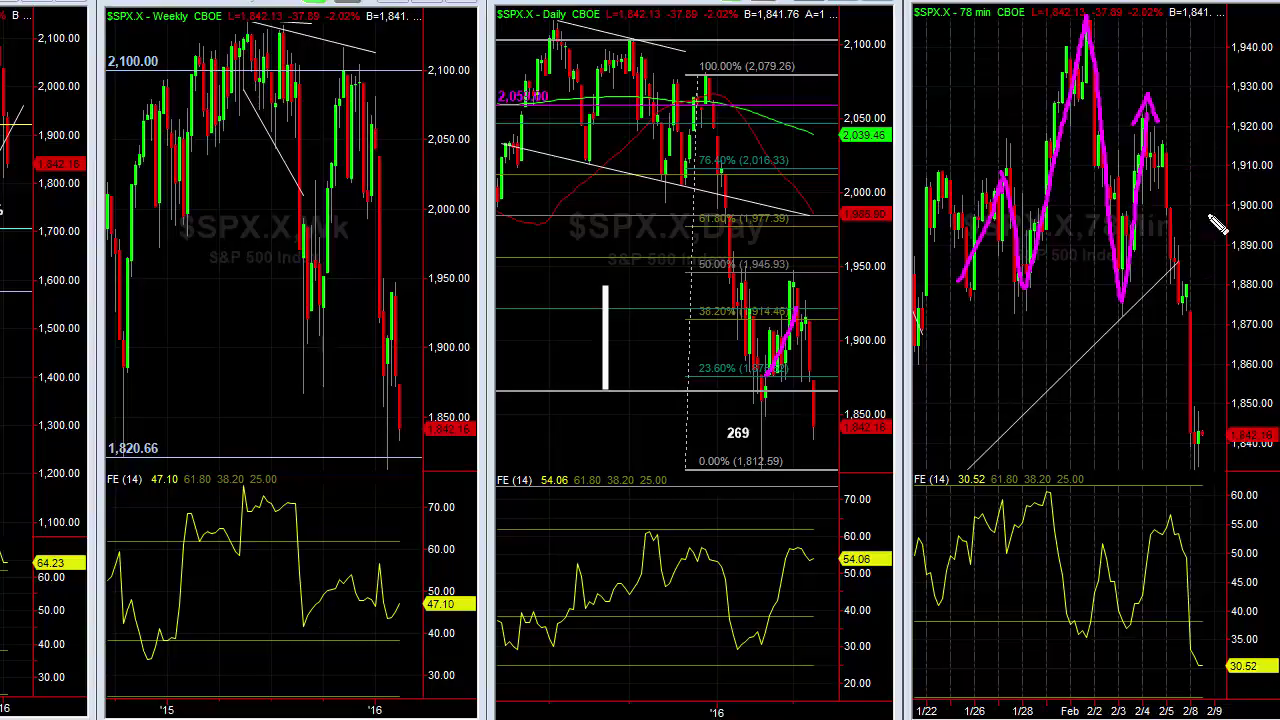
- Draw two small loops on the 78-min chart and trace the drop from its last peak
{"action": "mouse_move", "coordinate": [1063, 428]}
{"action": "left_mouse_down"}
{"action": "mouse_move", "coordinate": [1045, 432]}
{"action": "mouse_move", "coordinate": [1080, 418]}
{"action": "mouse_move", "coordinate": [1078, 438]}
{"action": "mouse_move", "coordinate": [1058, 432]}
{"action": "left_mouse_up"}
{"action": "mouse_move", "coordinate": [958, 458]}
{"action": "left_mouse_down"}
{"action": "mouse_move", "coordinate": [823, 443]}
{"action": "mouse_move", "coordinate": [850, 470]}
{"action": "mouse_move", "coordinate": [846, 436]}
{"action": "left_mouse_up"}
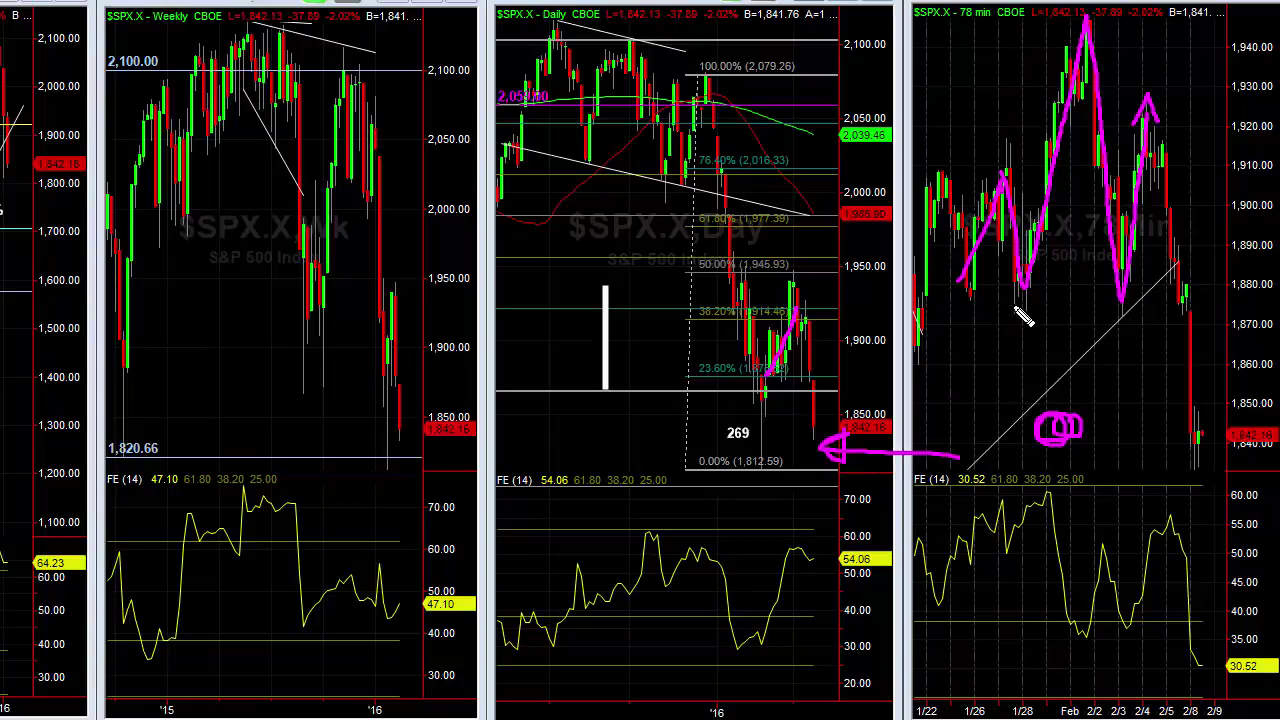
{"action": "left_click_drag", "start_coordinate": [1153, 117], "coordinate": [1182, 313]}
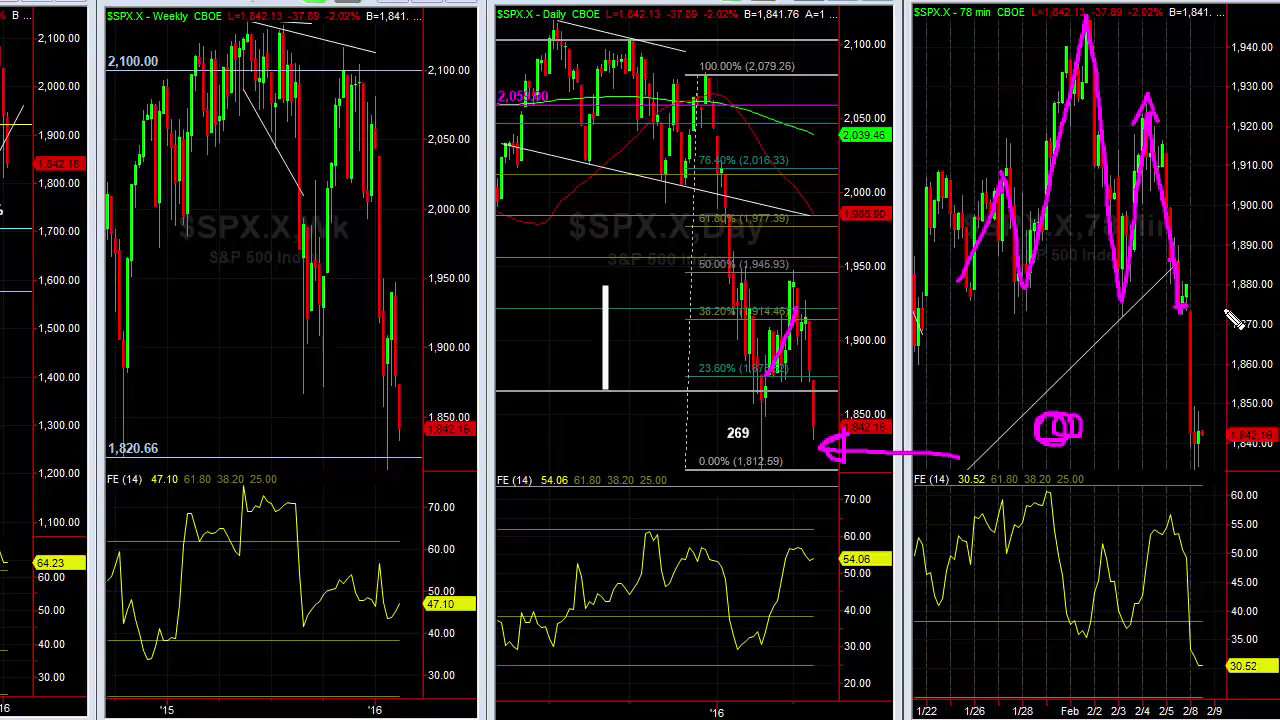
- Extend the 78-min down stroke, add a smiley and daily '?', then sketch a weekly drop and zigzag rebound
{"action": "left_click_drag", "start_coordinate": [1190, 311], "coordinate": [1189, 340]}
{"action": "mouse_move", "coordinate": [1146, 62]}
{"action": "left_mouse_down"}
{"action": "mouse_move", "coordinate": [1166, 80]}
{"action": "mouse_move", "coordinate": [1186, 62]}
{"action": "mouse_move", "coordinate": [1136, 72]}
{"action": "mouse_move", "coordinate": [1194, 88]}
{"action": "mouse_move", "coordinate": [1197, 48]}
{"action": "left_mouse_up"}
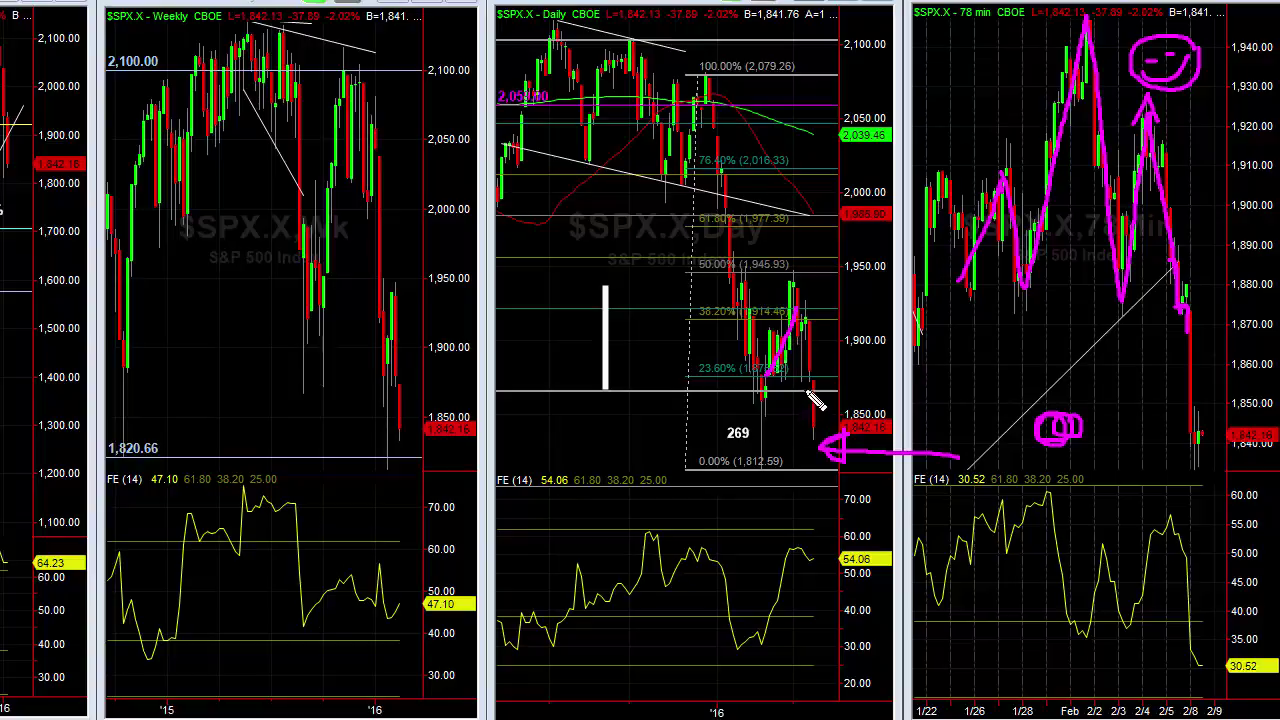
{"action": "left_click_drag", "start_coordinate": [783, 434], "coordinate": [788, 443]}
{"action": "left_click", "coordinate": [788, 449]}
{"action": "left_click_drag", "start_coordinate": [399, 432], "coordinate": [403, 483]}
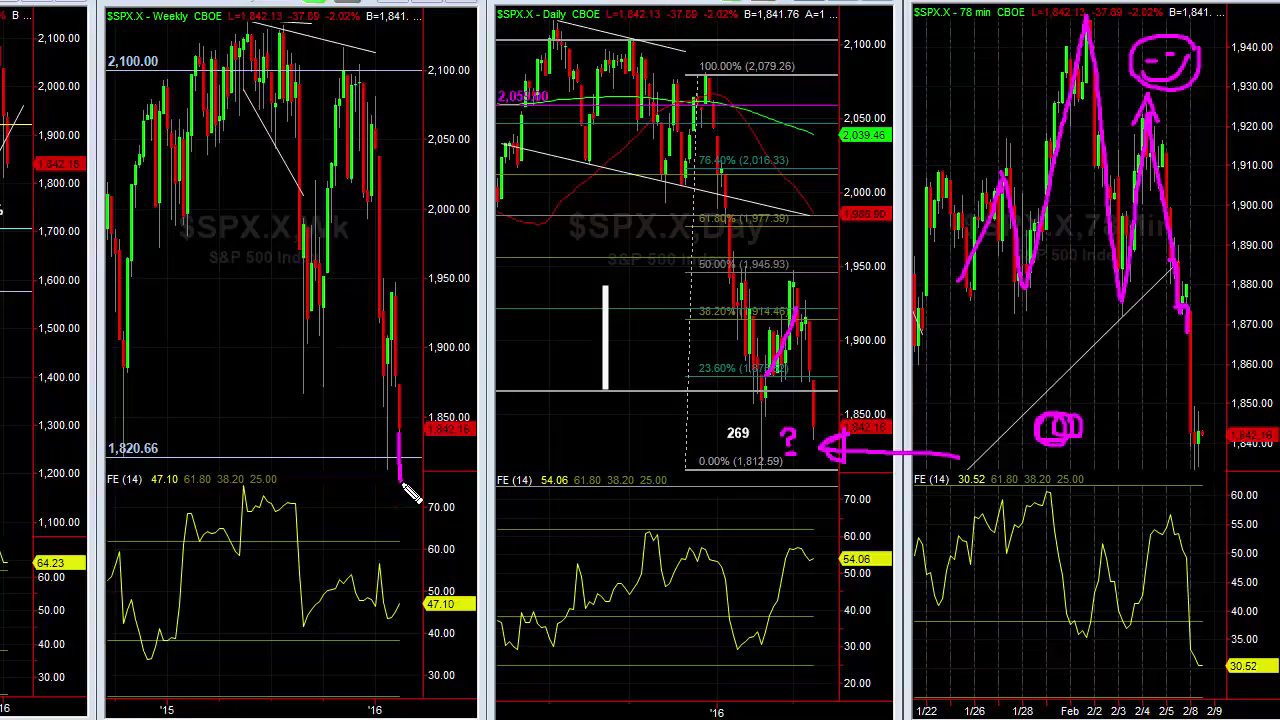
{"action": "mouse_move", "coordinate": [405, 488]}
{"action": "left_mouse_down"}
{"action": "mouse_move", "coordinate": [438, 388]}
{"action": "mouse_move", "coordinate": [450, 438]}
{"action": "mouse_move", "coordinate": [486, 368]}
{"action": "left_mouse_up"}
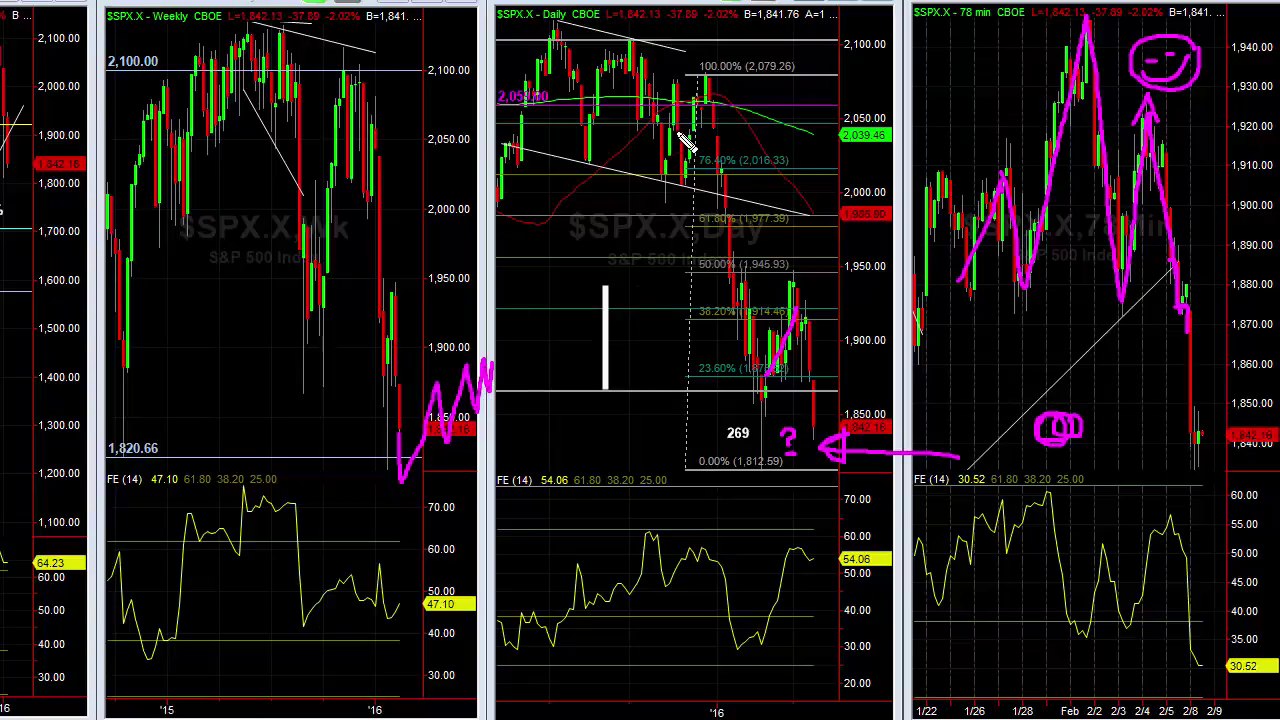
- Clear the markup, widen the daily chart, then circle the 236 low and trace its rally and retest
{"action": "key", "text": "Escape"}
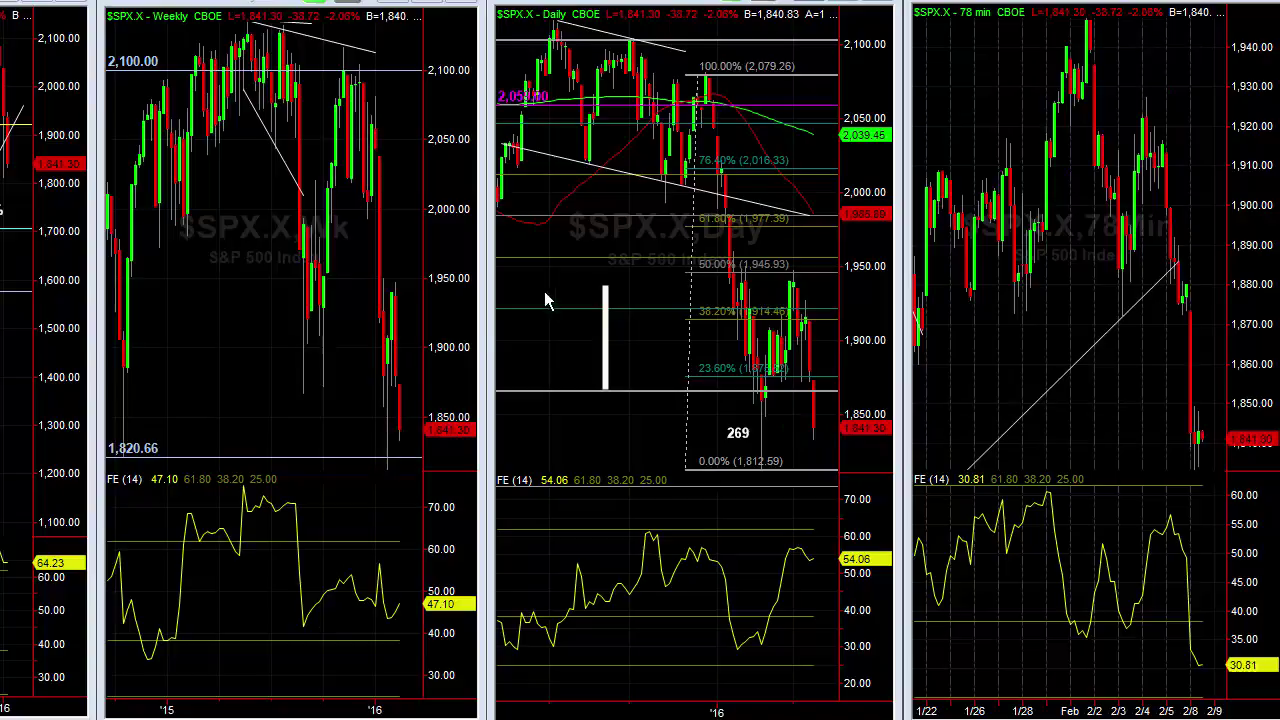
{"action": "left_click_drag", "start_coordinate": [490, 335], "coordinate": [228, 314]}
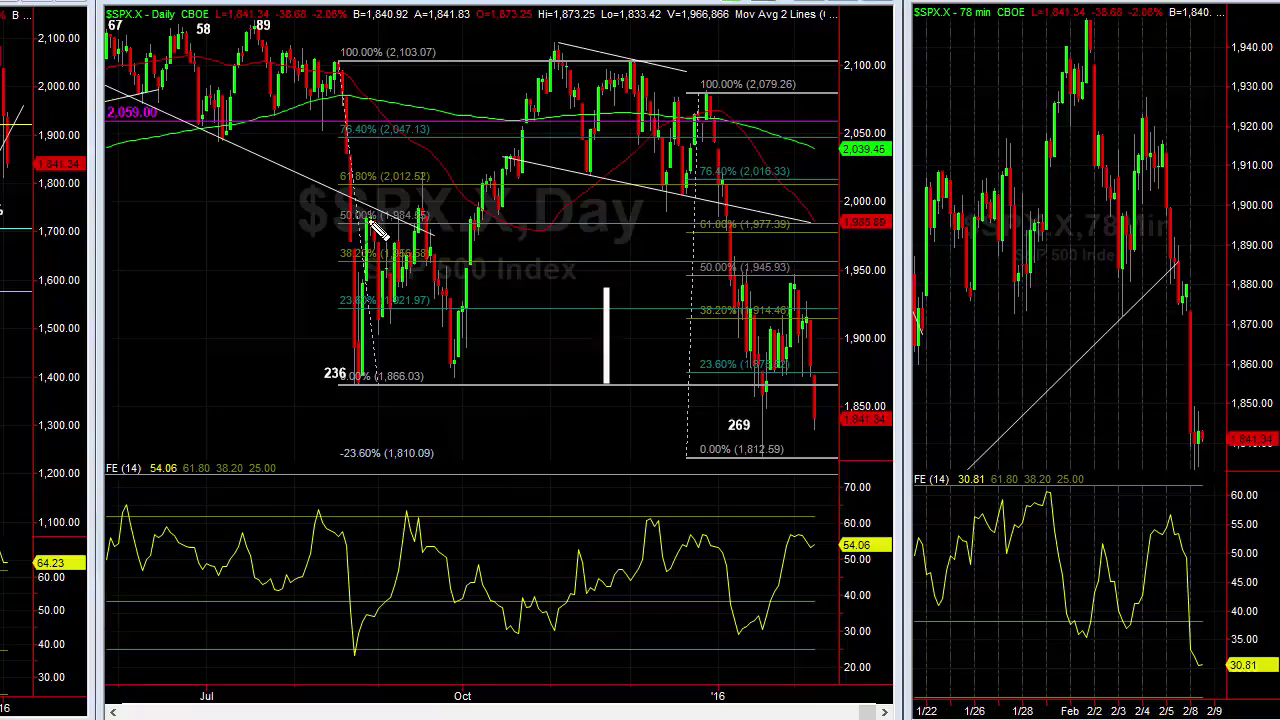
{"action": "mouse_move", "coordinate": [364, 380]}
{"action": "left_mouse_down"}
{"action": "mouse_move", "coordinate": [333, 378]}
{"action": "mouse_move", "coordinate": [368, 374]}
{"action": "left_mouse_up"}
{"action": "mouse_move", "coordinate": [356, 320]}
{"action": "left_mouse_down"}
{"action": "mouse_move", "coordinate": [412, 238]}
{"action": "mouse_move", "coordinate": [440, 258]}
{"action": "mouse_move", "coordinate": [455, 384]}
{"action": "mouse_move", "coordinate": [483, 251]}
{"action": "left_mouse_up"}
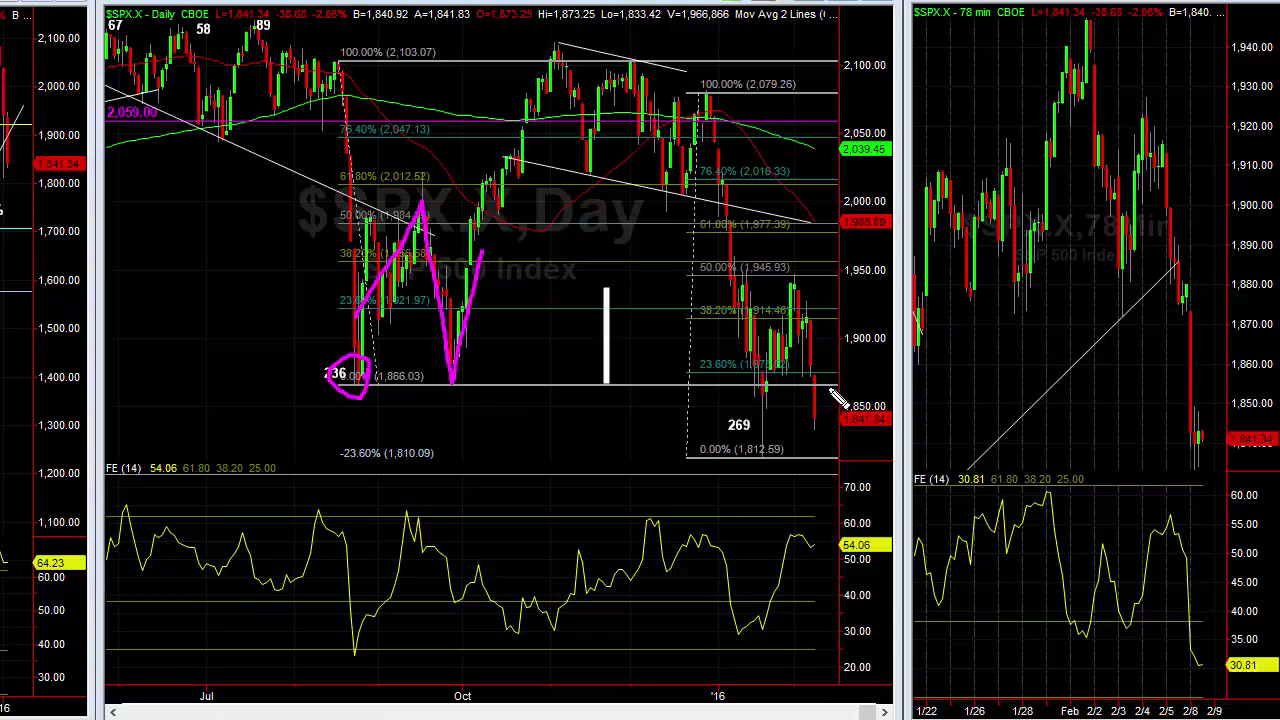
- Sketch two projected rises from the daily's latest bars into the 78-min chart and trace the climb to October's high
{"action": "left_click_drag", "start_coordinate": [826, 432], "coordinate": [892, 345]}
{"action": "left_click_drag", "start_coordinate": [814, 326], "coordinate": [985, 182]}
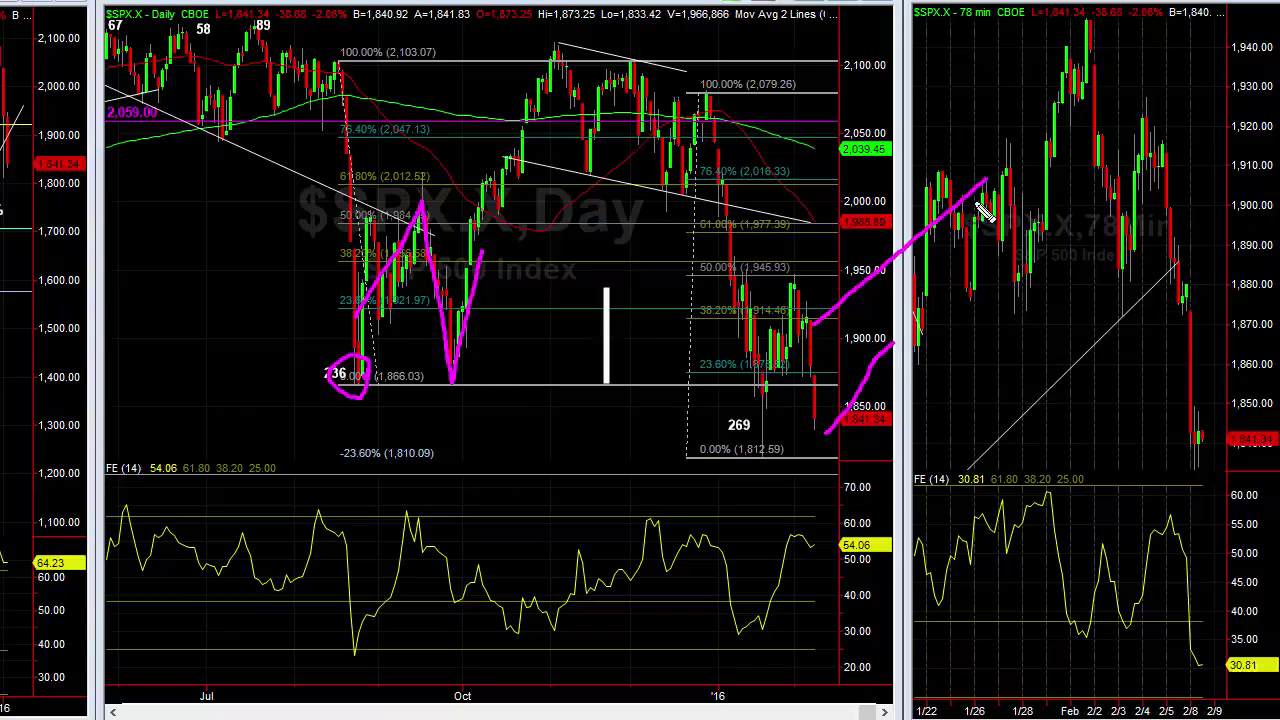
{"action": "left_click_drag", "start_coordinate": [892, 350], "coordinate": [990, 236]}
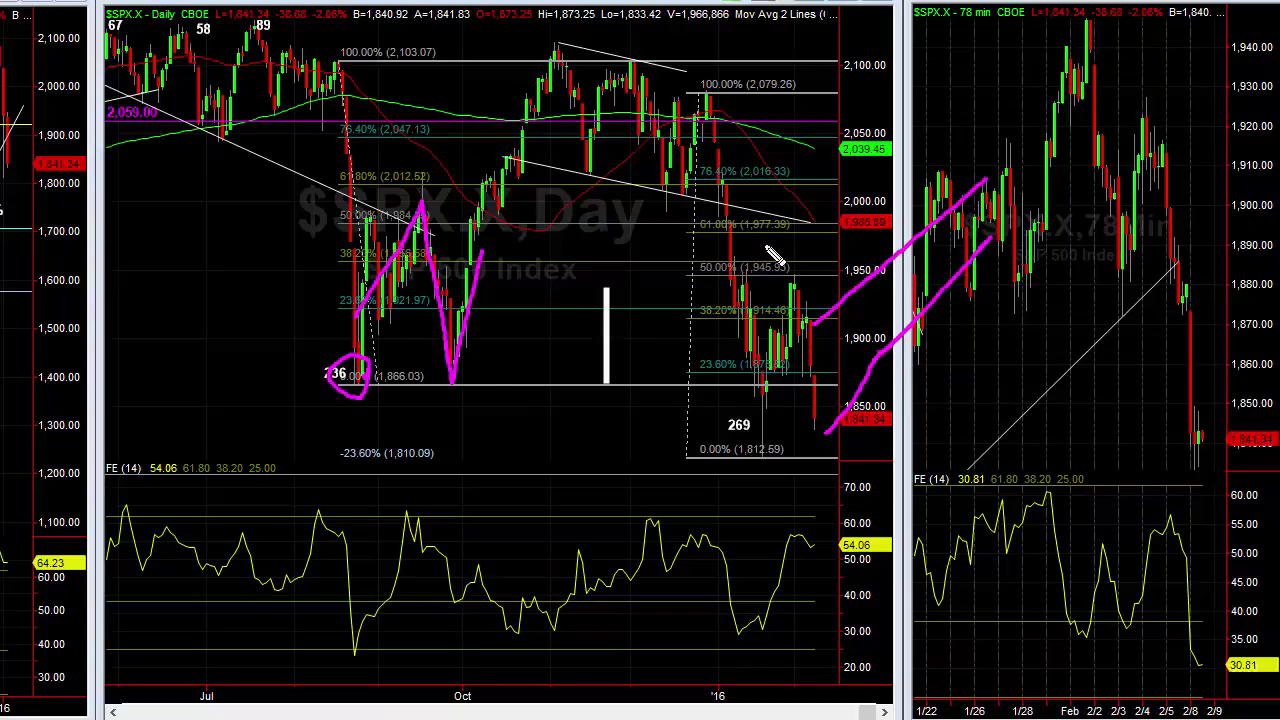
{"action": "left_click_drag", "start_coordinate": [472, 288], "coordinate": [541, 103]}
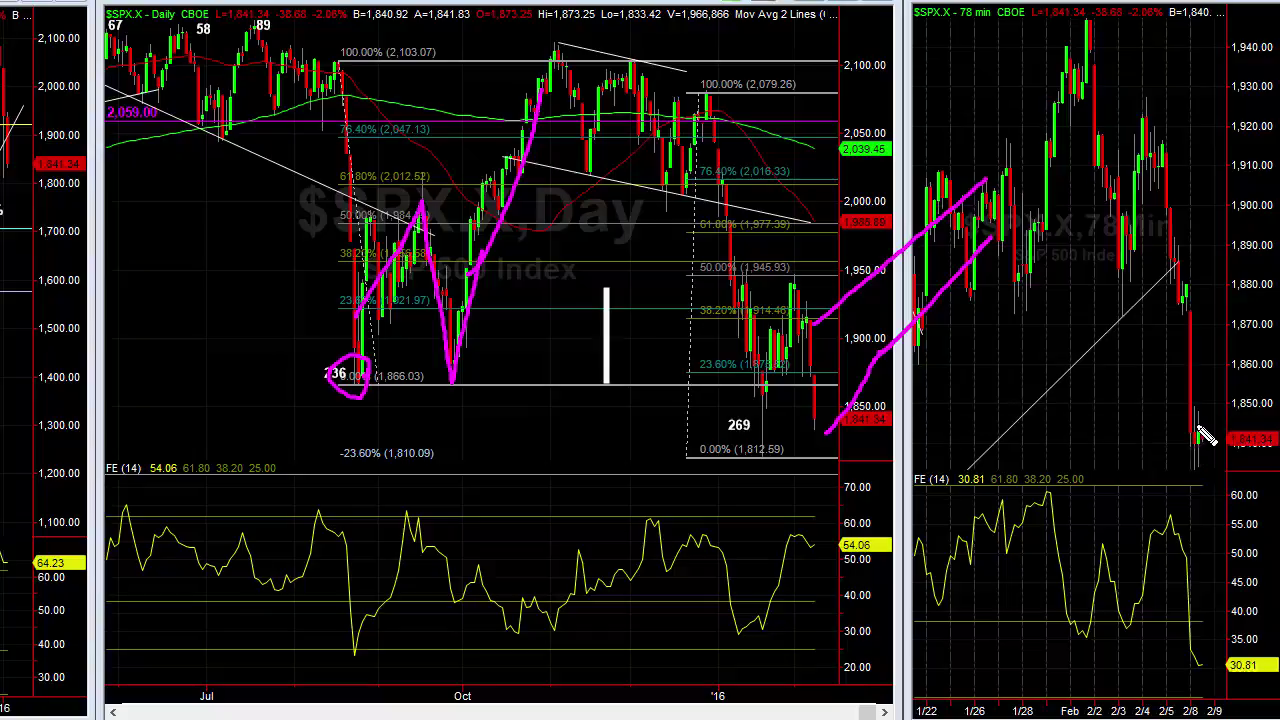
- Sketch a 78-min drop and daily upward paths, then clear all drawings and widen the 78-min chart
{"action": "mouse_move", "coordinate": [1198, 422]}
{"action": "left_mouse_down"}
{"action": "mouse_move", "coordinate": [1200, 476]}
{"action": "mouse_move", "coordinate": [1228, 345]}
{"action": "mouse_move", "coordinate": [1248, 433]}
{"action": "mouse_move", "coordinate": [1250, 308]}
{"action": "left_mouse_up"}
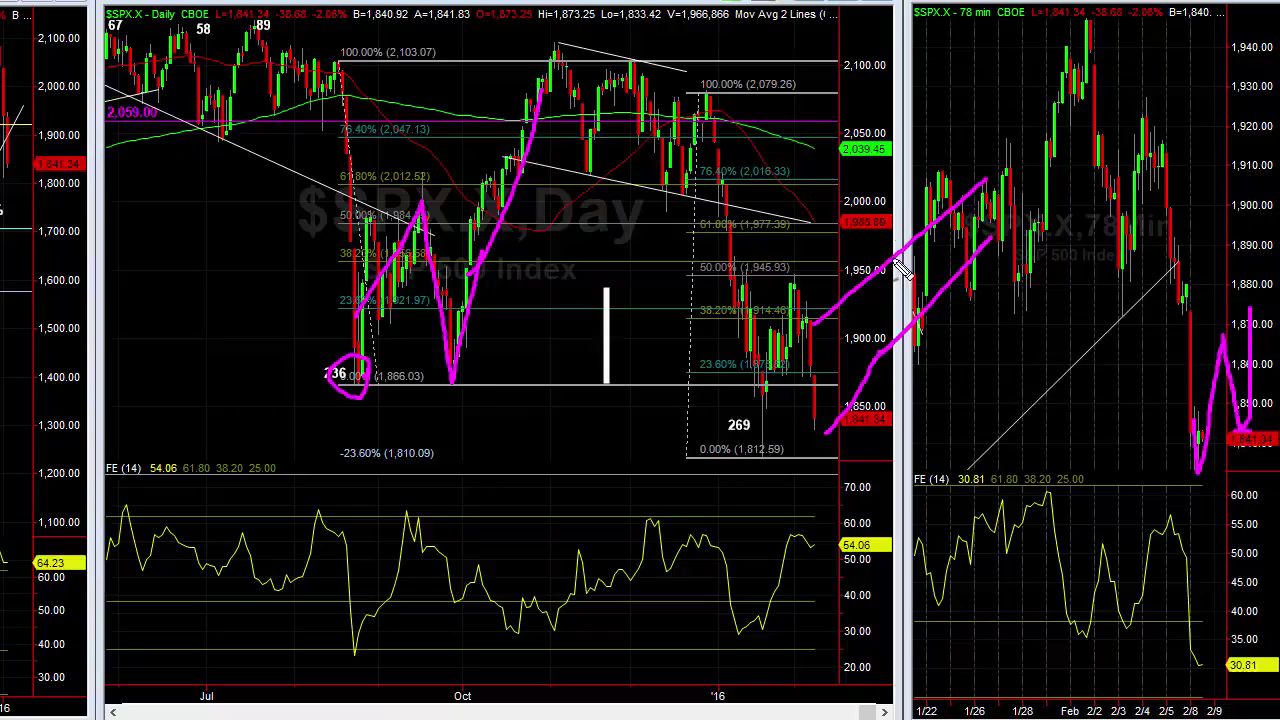
{"action": "left_click_drag", "start_coordinate": [825, 430], "coordinate": [841, 342]}
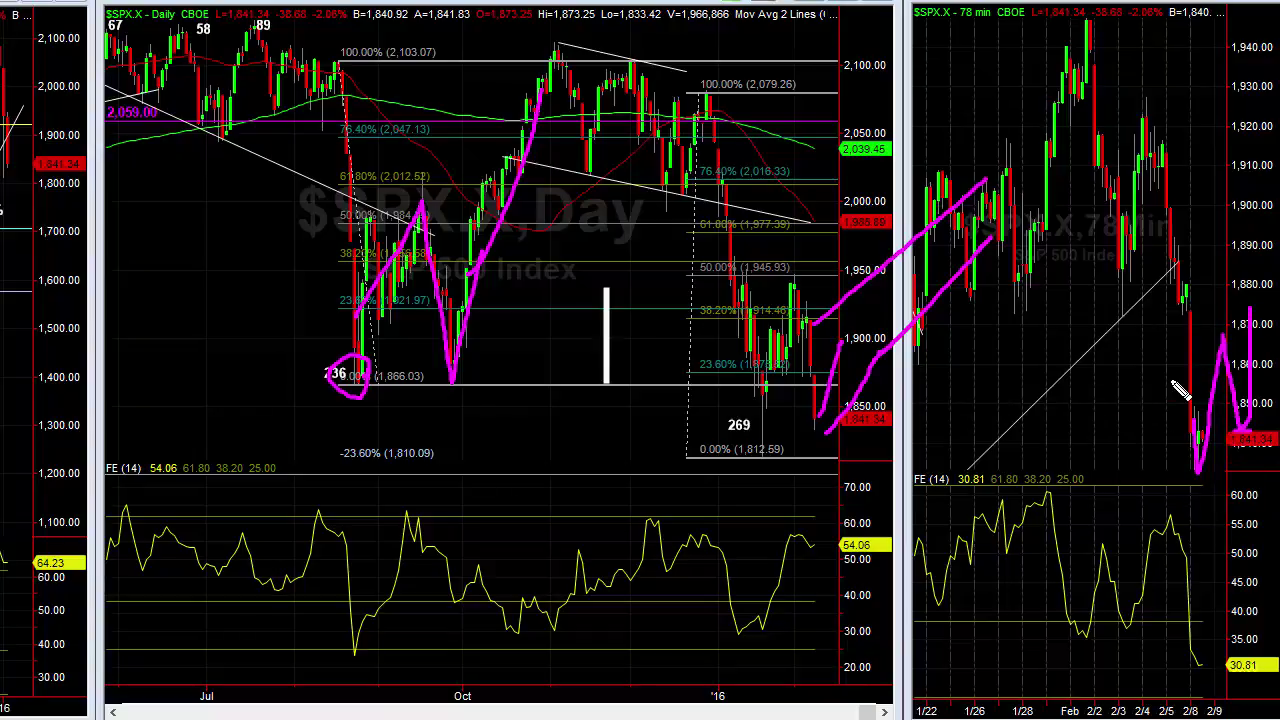
{"action": "mouse_move", "coordinate": [764, 388]}
{"action": "left_mouse_down"}
{"action": "mouse_move", "coordinate": [744, 300]}
{"action": "mouse_move", "coordinate": [746, 430]}
{"action": "mouse_move", "coordinate": [768, 420]}
{"action": "mouse_move", "coordinate": [770, 300]}
{"action": "left_mouse_up"}
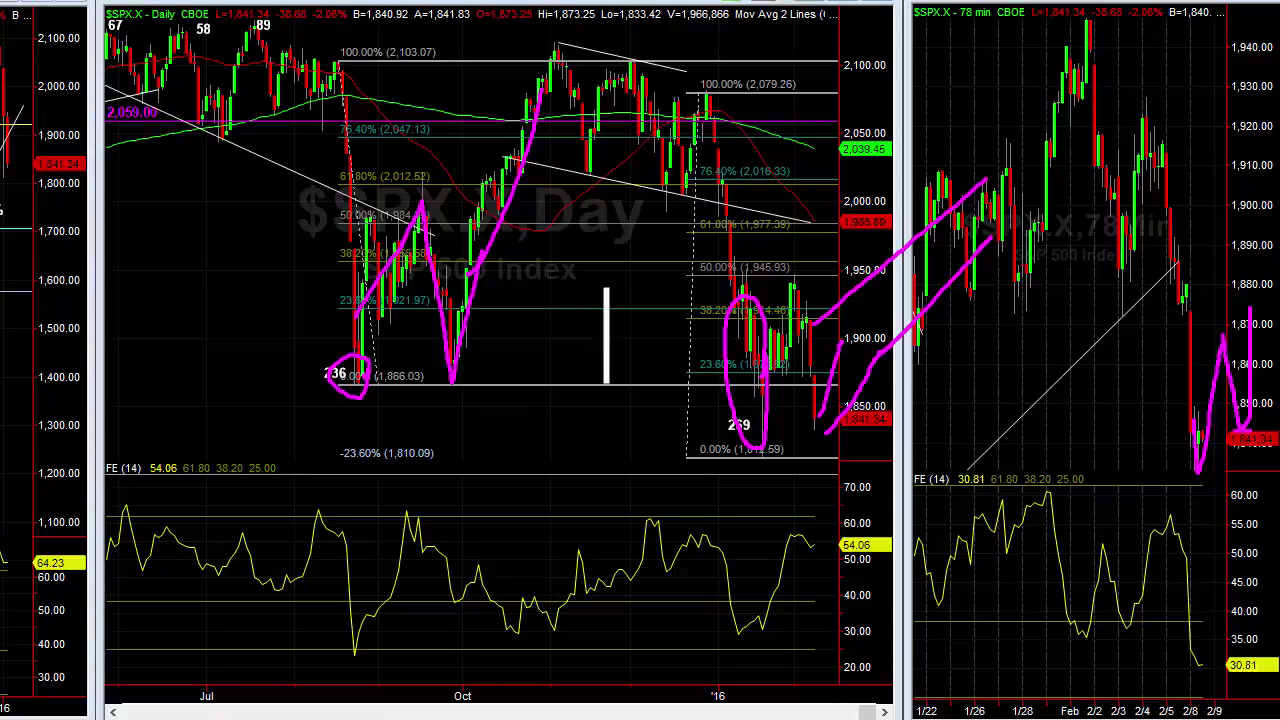
{"action": "key", "text": "Escape"}
{"action": "left_click_drag", "start_coordinate": [908, 421], "coordinate": [490, 380]}
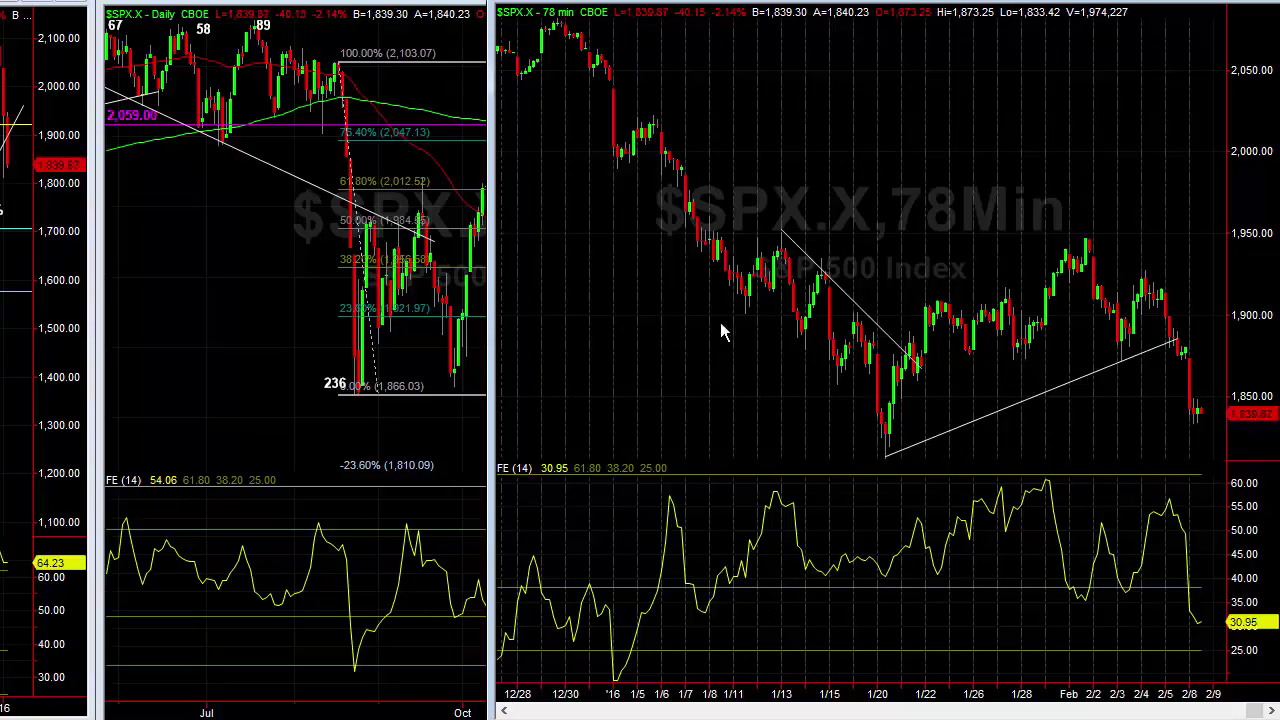
- Widen the daily chart back over the 78-min, then narrow it from the left to reveal the weekly chart
{"action": "left_click_drag", "start_coordinate": [489, 357], "coordinate": [910, 381]}
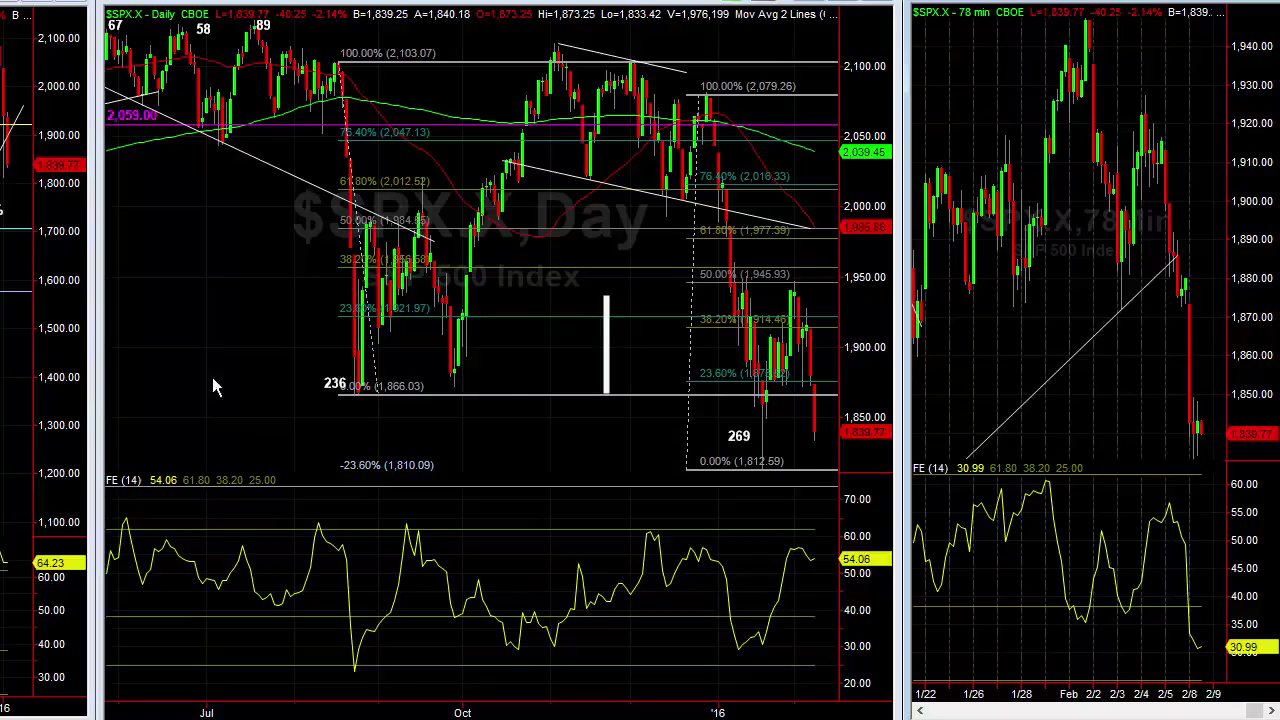
{"action": "left_click_drag", "start_coordinate": [98, 388], "coordinate": [487, 381]}
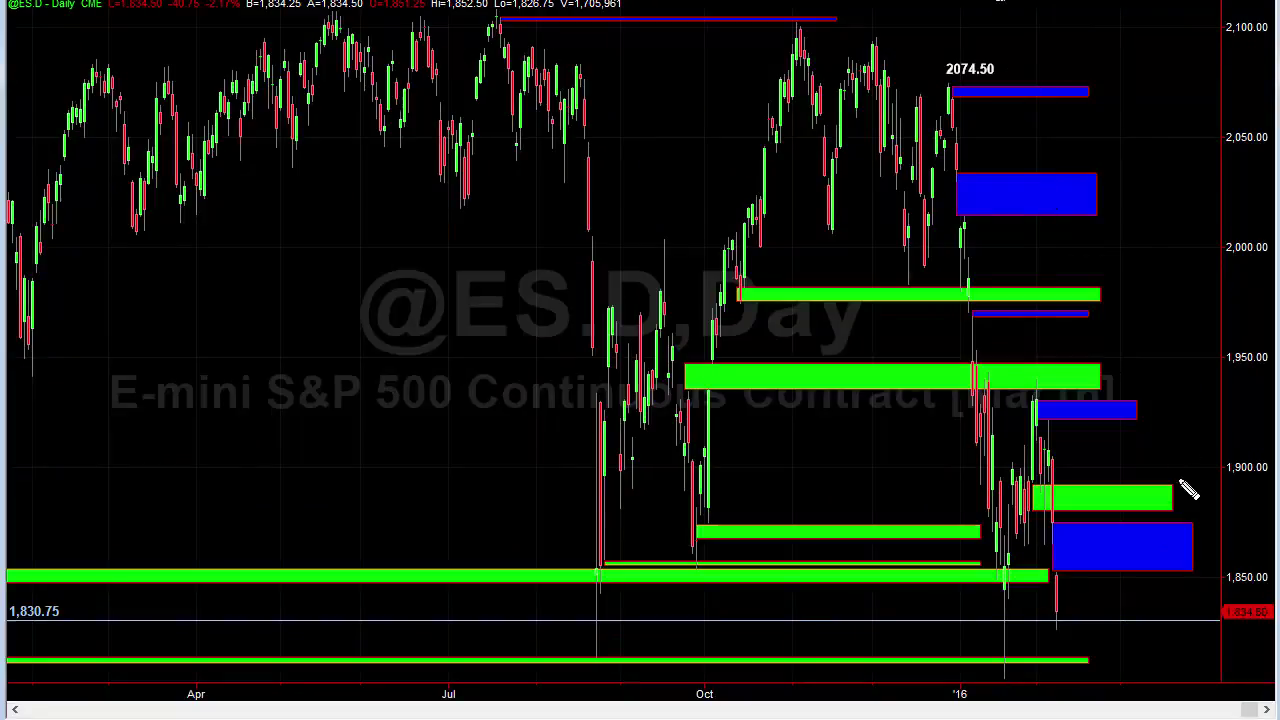
- Underline the lower blue zone in magenta and check off each blue zone up to the 2074.50 line
{"action": "left_click_drag", "start_coordinate": [1006, 546], "coordinate": [1083, 547]}
{"action": "left_click", "coordinate": [1009, 548]}
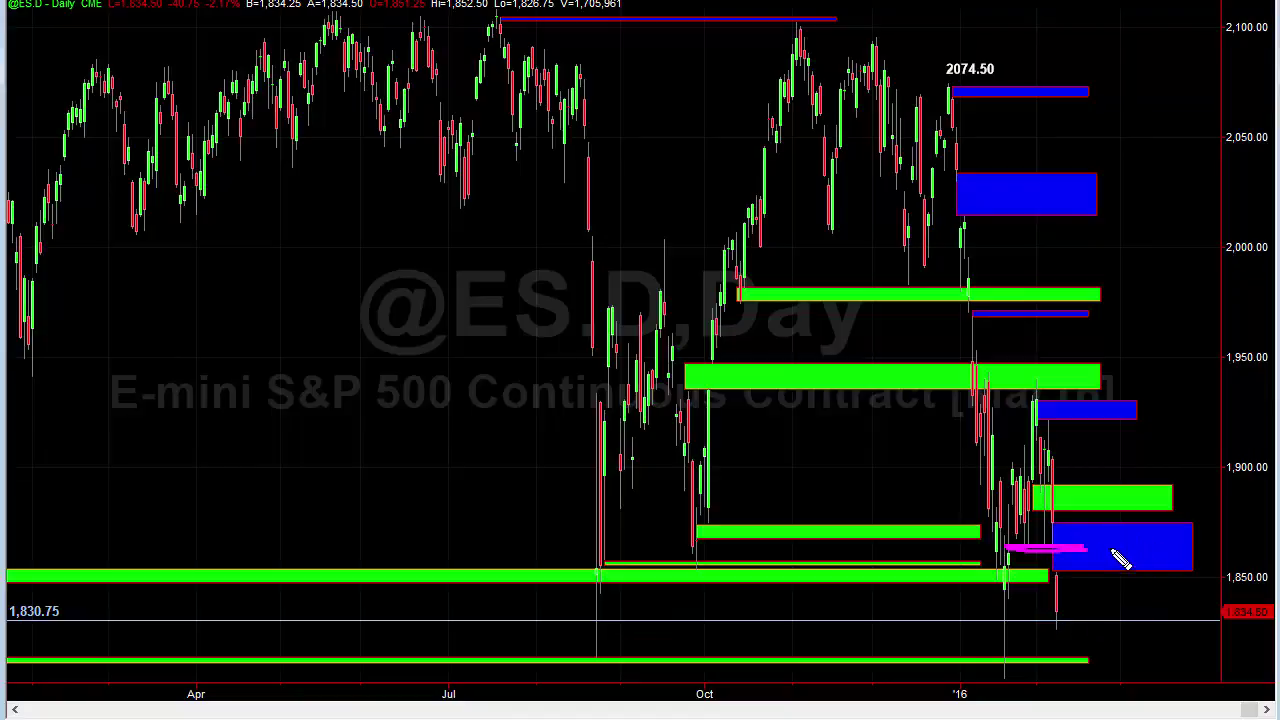
{"action": "left_click_drag", "start_coordinate": [1129, 546], "coordinate": [1148, 536]}
{"action": "left_click_drag", "start_coordinate": [1101, 404], "coordinate": [1121, 390]}
{"action": "left_click_drag", "start_coordinate": [1073, 317], "coordinate": [1087, 309]}
{"action": "left_click_drag", "start_coordinate": [1076, 204], "coordinate": [1084, 173]}
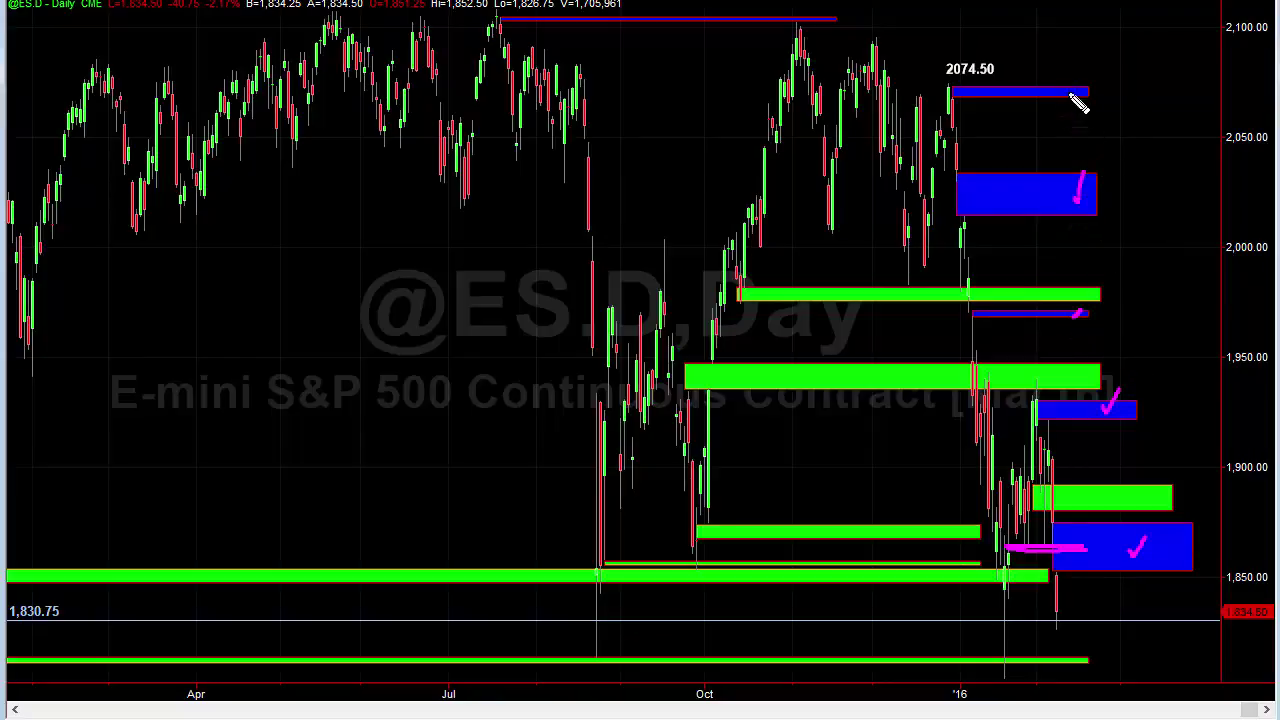
{"action": "left_click_drag", "start_coordinate": [1068, 94], "coordinate": [1082, 82]}
- Add check marks beside the top blue box, the second blue box and the upper green band
{"action": "left_click_drag", "start_coordinate": [1121, 84], "coordinate": [1161, 58]}
{"action": "left_click_drag", "start_coordinate": [1120, 183], "coordinate": [1153, 154]}
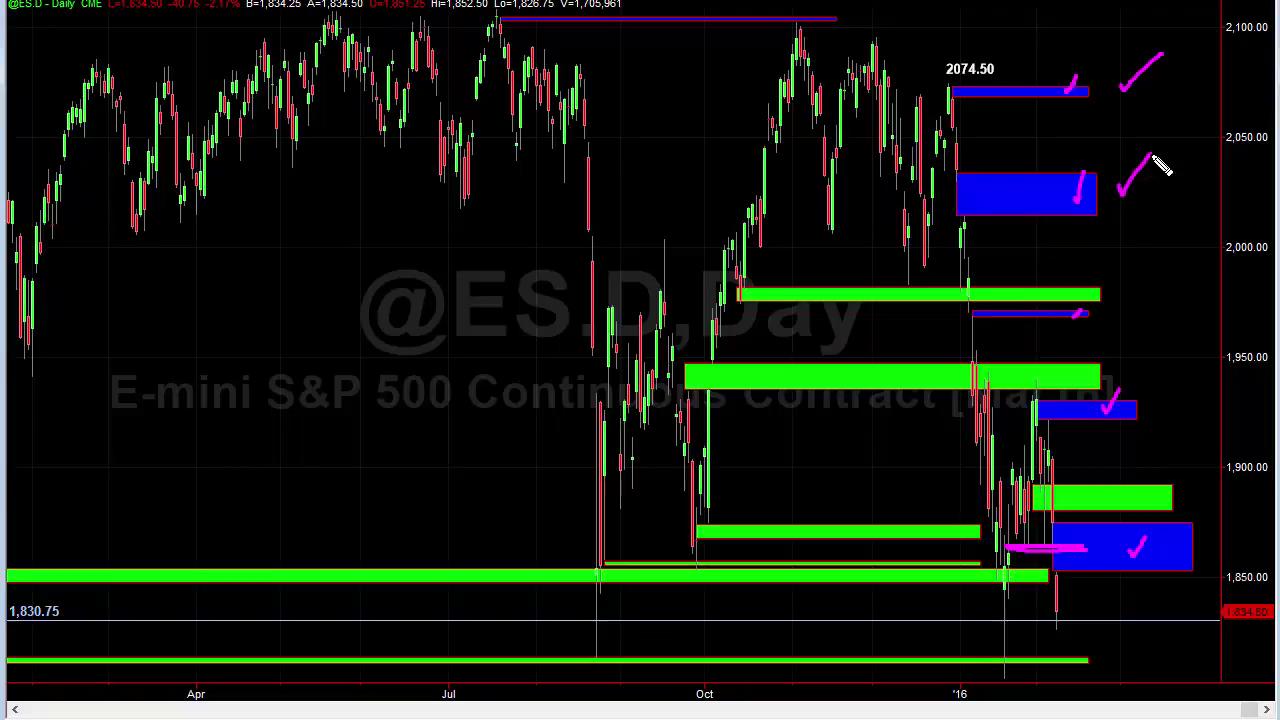
{"action": "left_click_drag", "start_coordinate": [1107, 312], "coordinate": [1166, 262]}
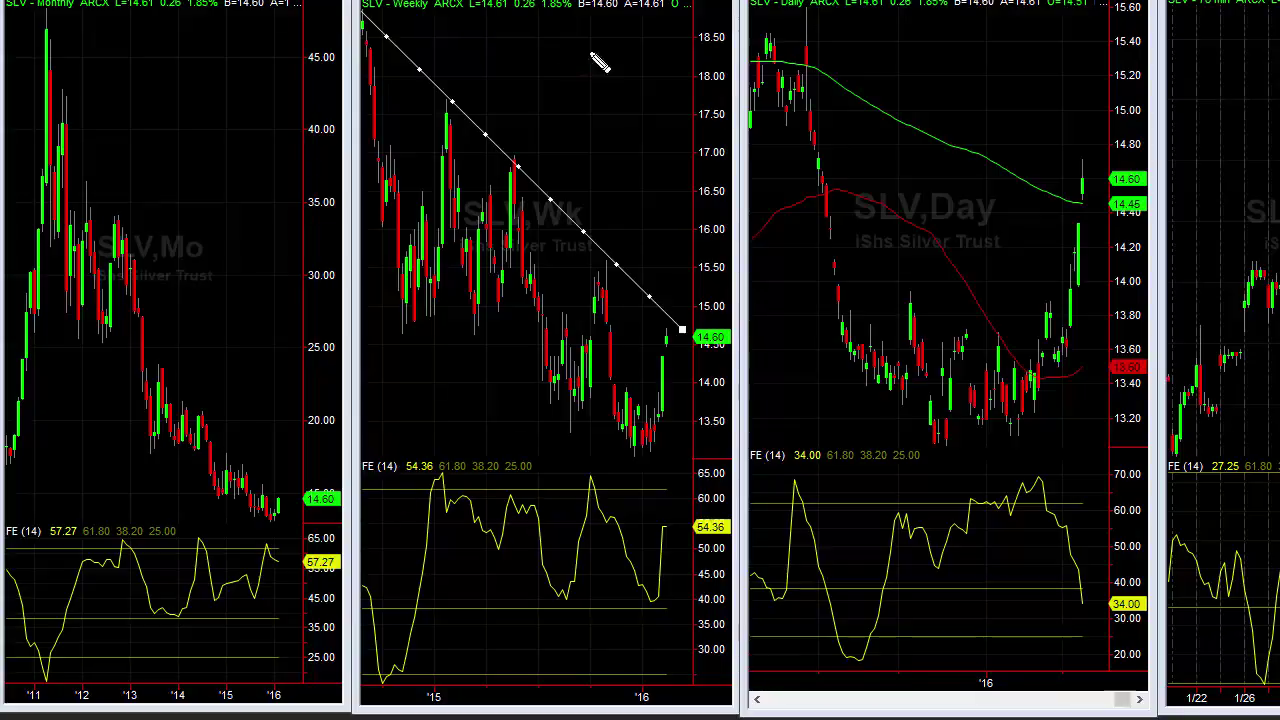
- Trace the SLV weekly and monthly downtrends, and sketch a weekly breakout with a pullback and next leg
{"action": "left_click_drag", "start_coordinate": [385, 38], "coordinate": [708, 338]}
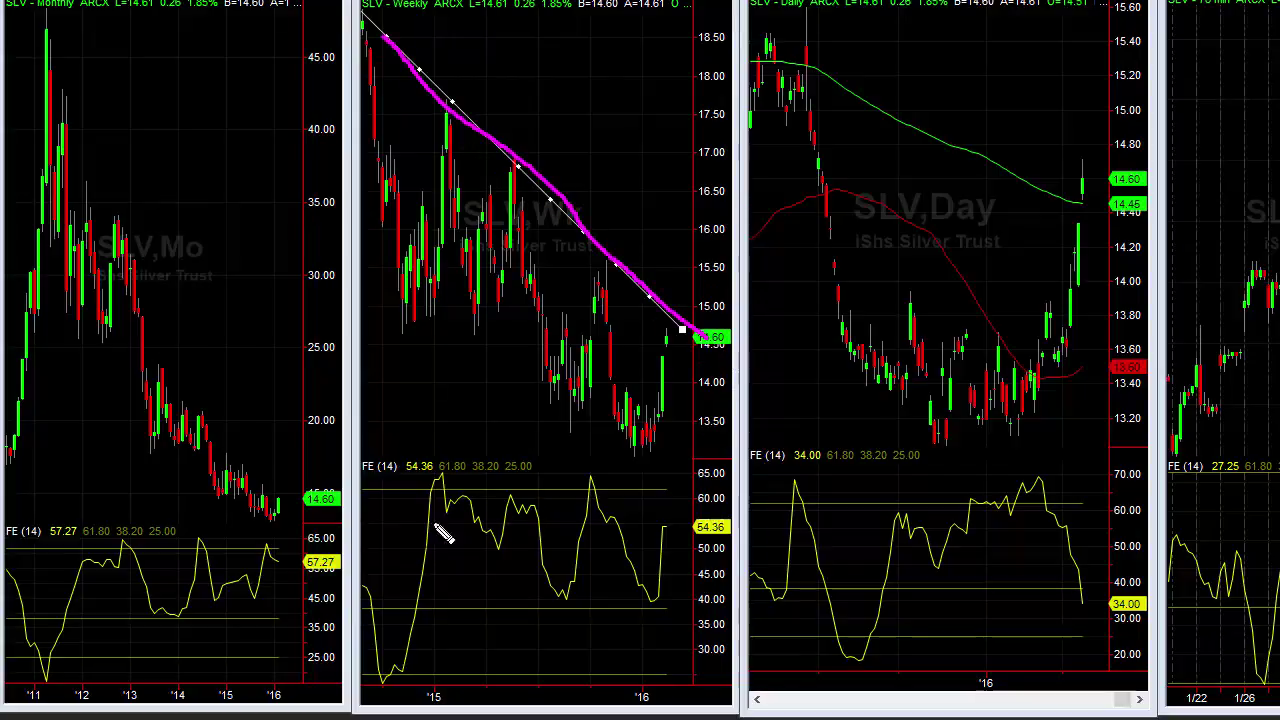
{"action": "mouse_move", "coordinate": [143, 381]}
{"action": "left_mouse_down"}
{"action": "mouse_move", "coordinate": [150, 438]}
{"action": "mouse_move", "coordinate": [142, 350]}
{"action": "mouse_move", "coordinate": [308, 522]}
{"action": "left_mouse_up"}
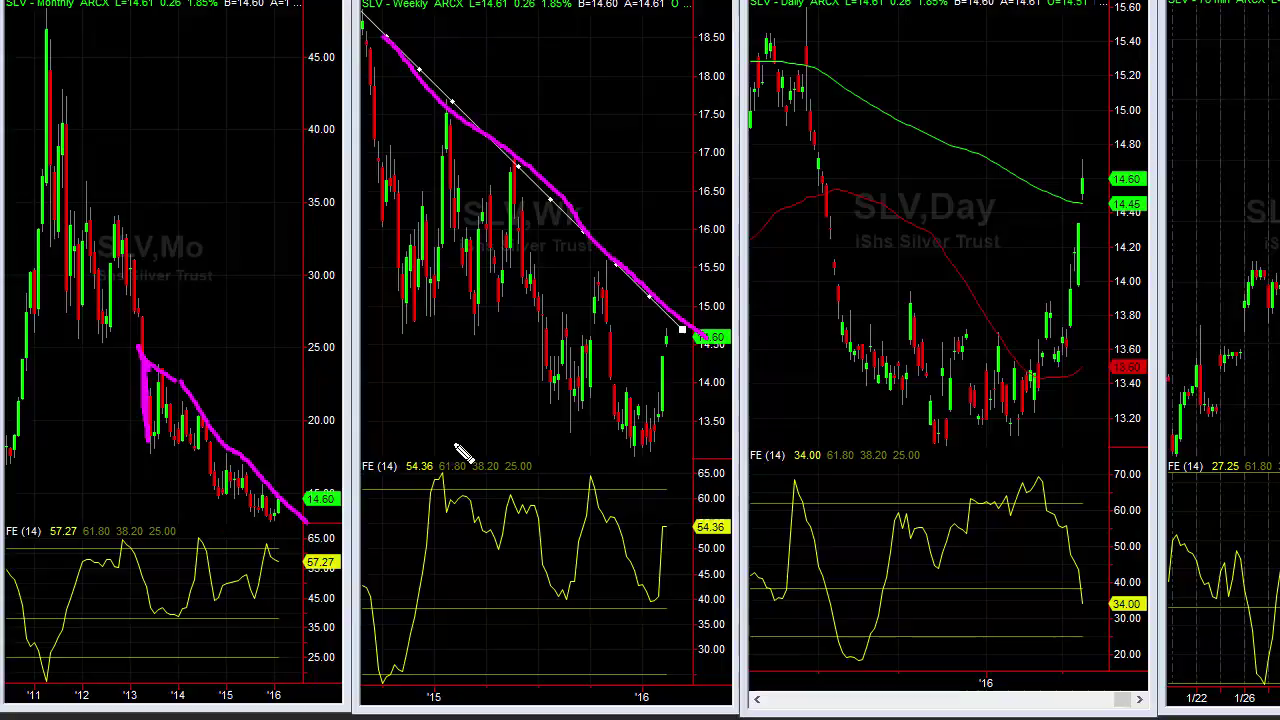
{"action": "left_click_drag", "start_coordinate": [668, 322], "coordinate": [667, 243]}
{"action": "mouse_move", "coordinate": [594, 268]}
{"action": "left_mouse_down"}
{"action": "mouse_move", "coordinate": [699, 290]}
{"action": "mouse_move", "coordinate": [708, 222]}
{"action": "left_mouse_up"}
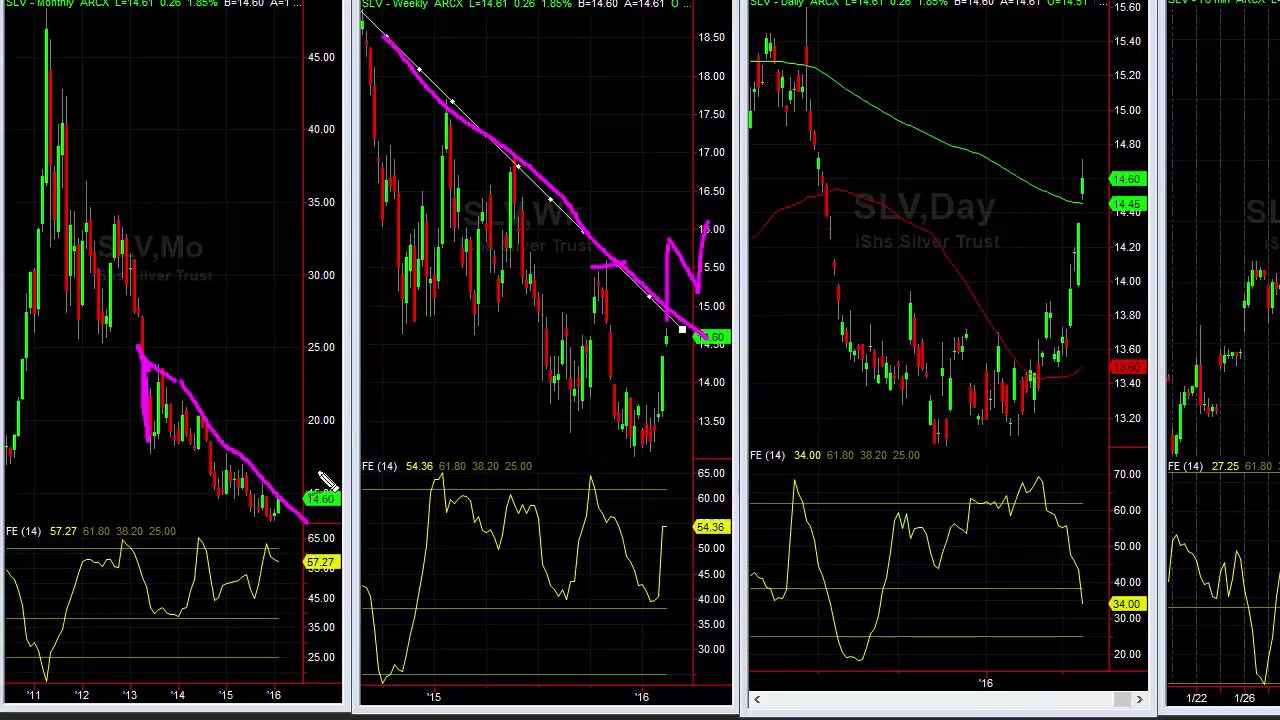
- Sketch an upward move at the monthly's end, circle the daily rally, and draw a dip-then-rise path
{"action": "left_click_drag", "start_coordinate": [288, 500], "coordinate": [293, 424]}
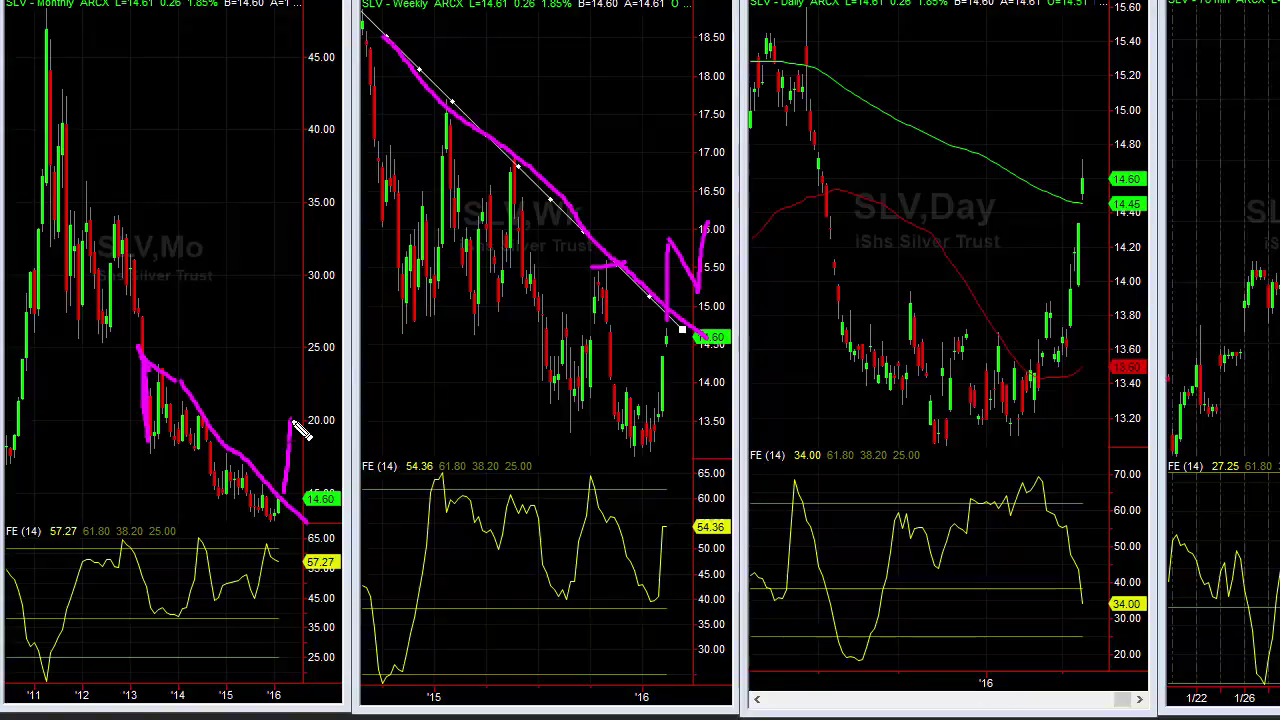
{"action": "mouse_move", "coordinate": [1078, 355]}
{"action": "left_mouse_down"}
{"action": "mouse_move", "coordinate": [1100, 225]}
{"action": "mouse_move", "coordinate": [1076, 183]}
{"action": "mouse_move", "coordinate": [1052, 358]}
{"action": "mouse_move", "coordinate": [1082, 345]}
{"action": "left_mouse_up"}
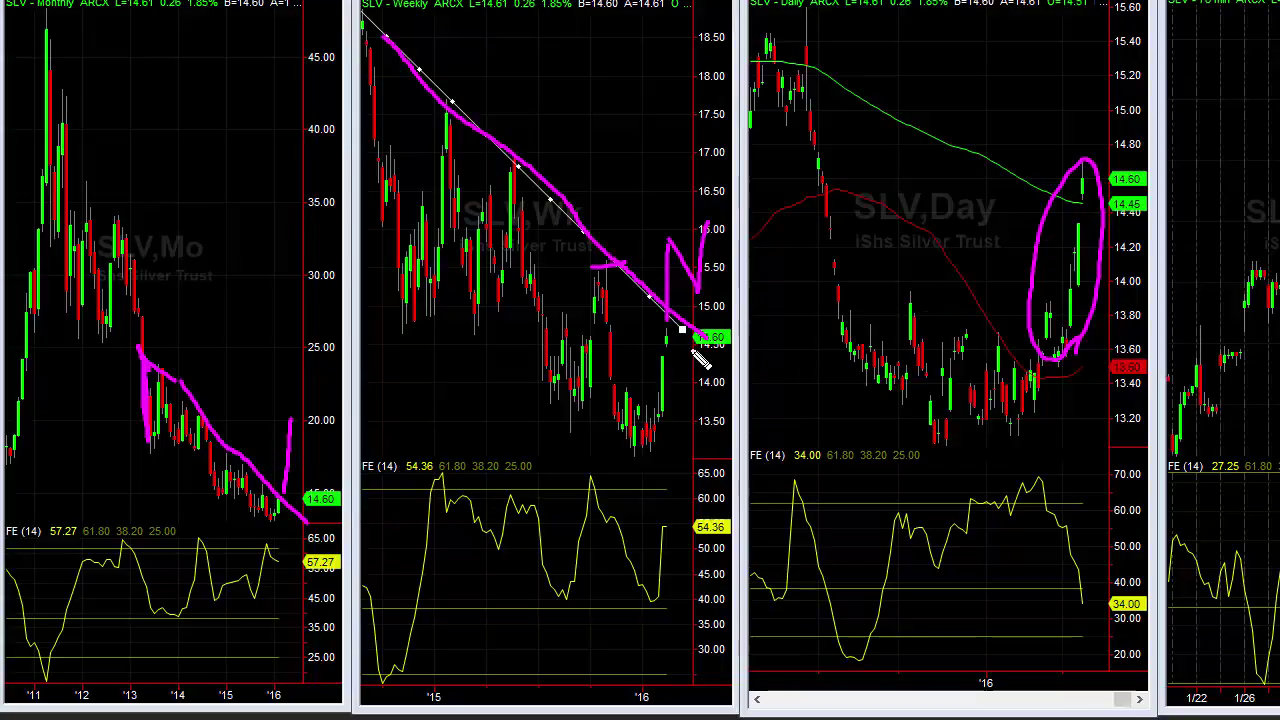
{"action": "mouse_move", "coordinate": [1088, 176]}
{"action": "left_mouse_down"}
{"action": "mouse_move", "coordinate": [1120, 271]}
{"action": "mouse_move", "coordinate": [1160, 146]}
{"action": "left_mouse_up"}
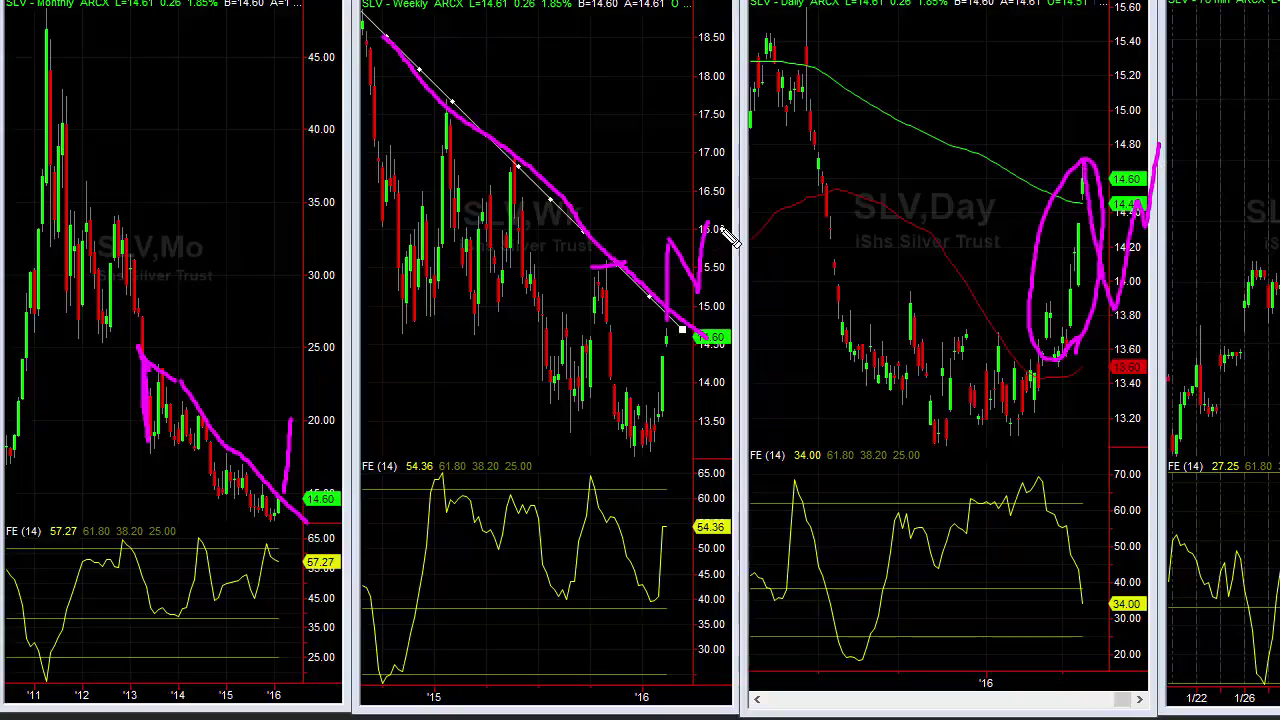